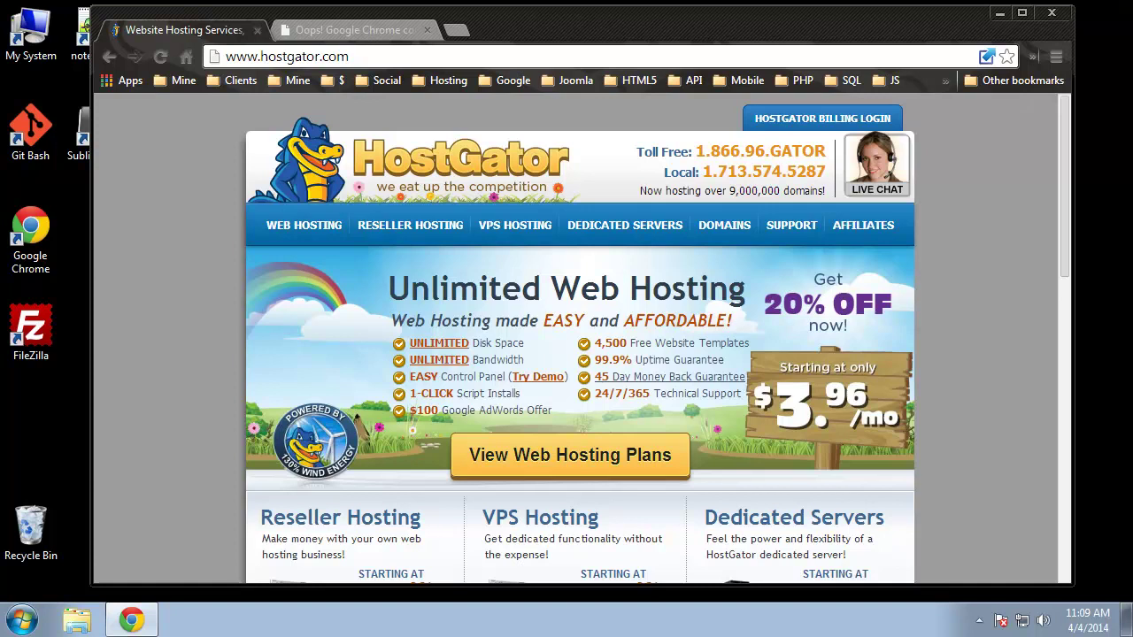
Step: Load the HostGator site through the affiliate link secure.hostgator.com/~affiliat/cgi-bin/affiliates/clickthru.cgi?id=eduonix
left_click(365, 58)
right_click(364, 59)
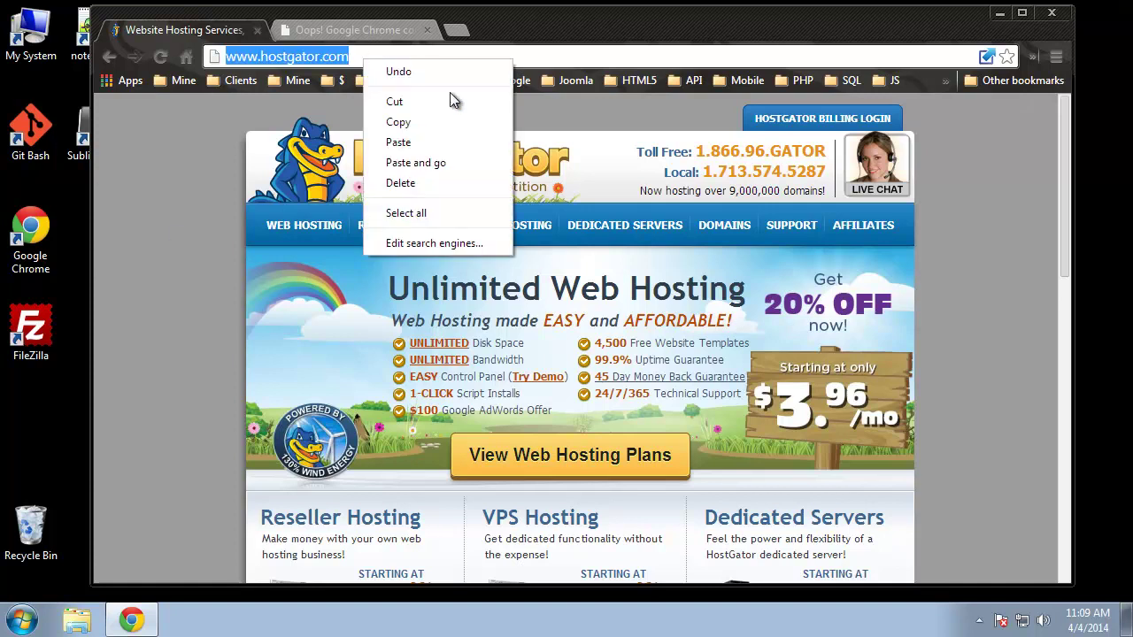
left_click(416, 142)
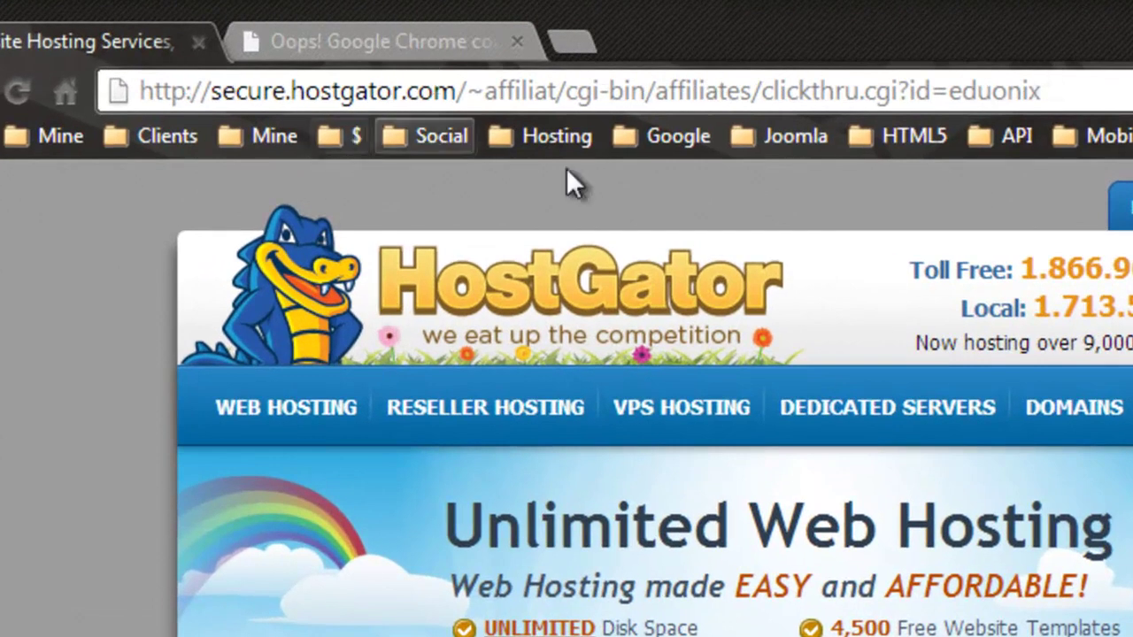
left_click(1066, 89)
left_click(1109, 82)
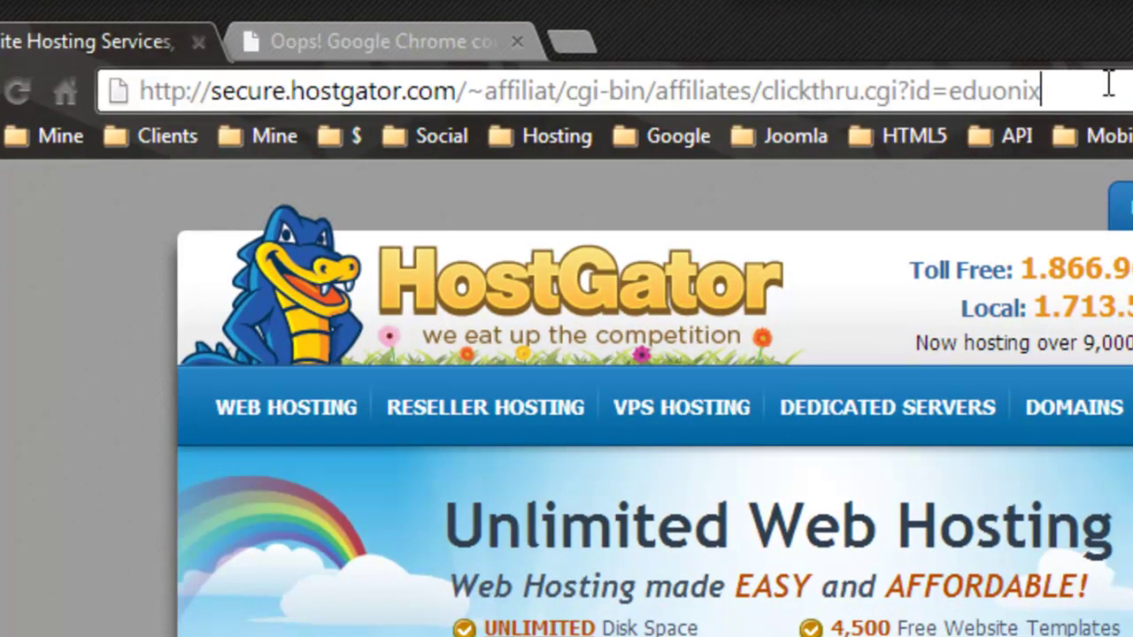
key("Return")
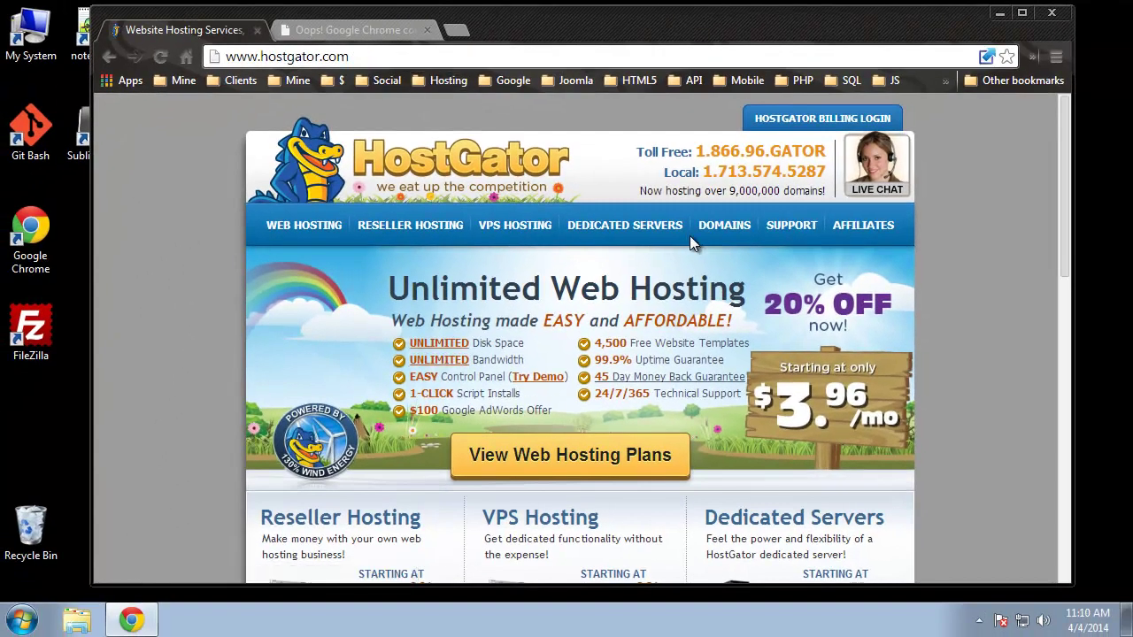
Step: Open HostGator's domain registration page and close the extra browser tab holding the error page
left_click(728, 229)
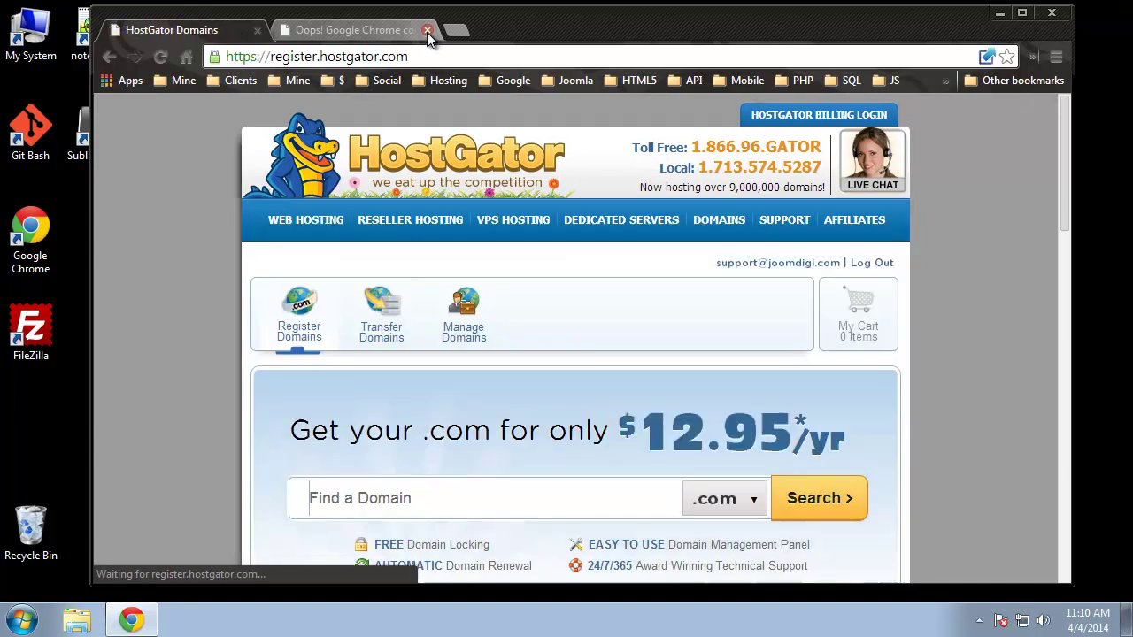
left_click(427, 30)
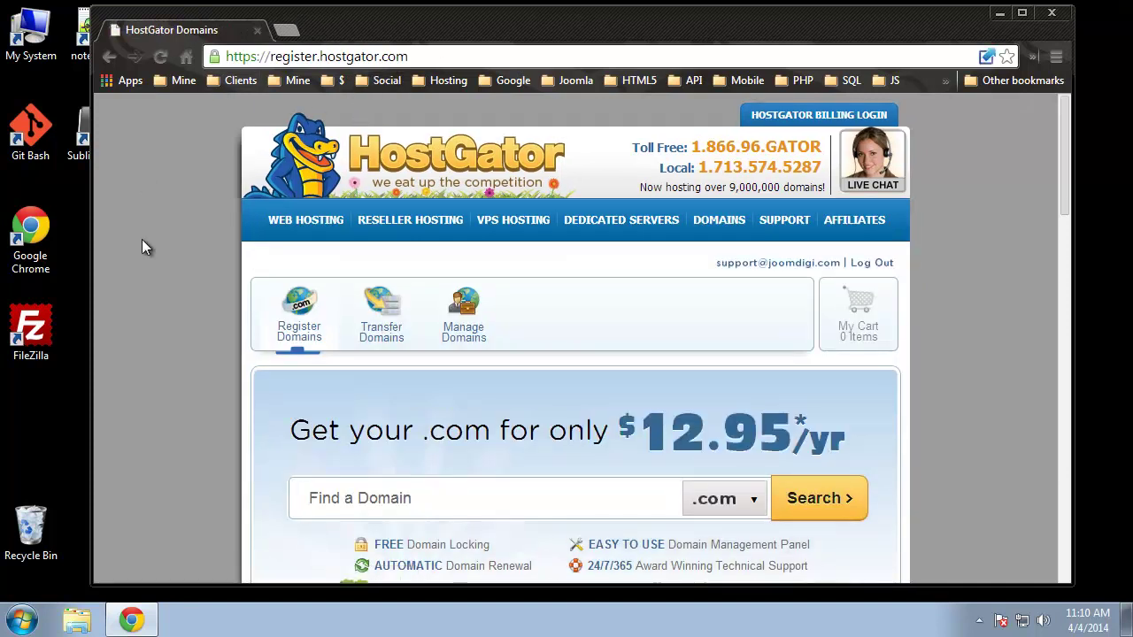
Step: Search for the domain name eduonix with the .info extension
scroll(150, 248, "down", 2)
left_click(456, 322)
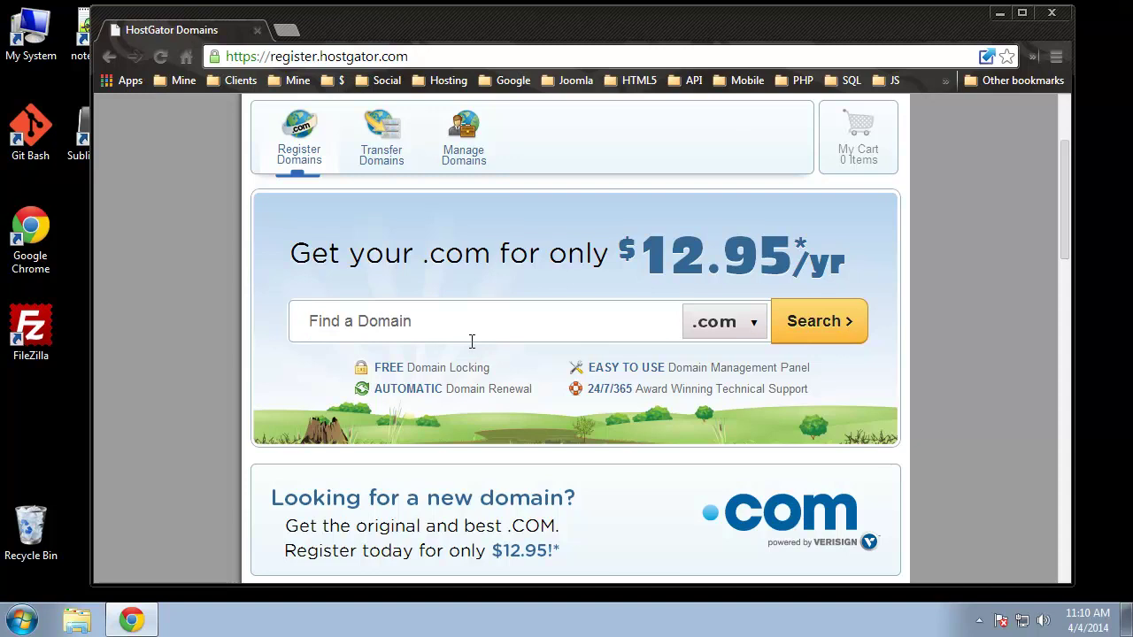
type("edu")
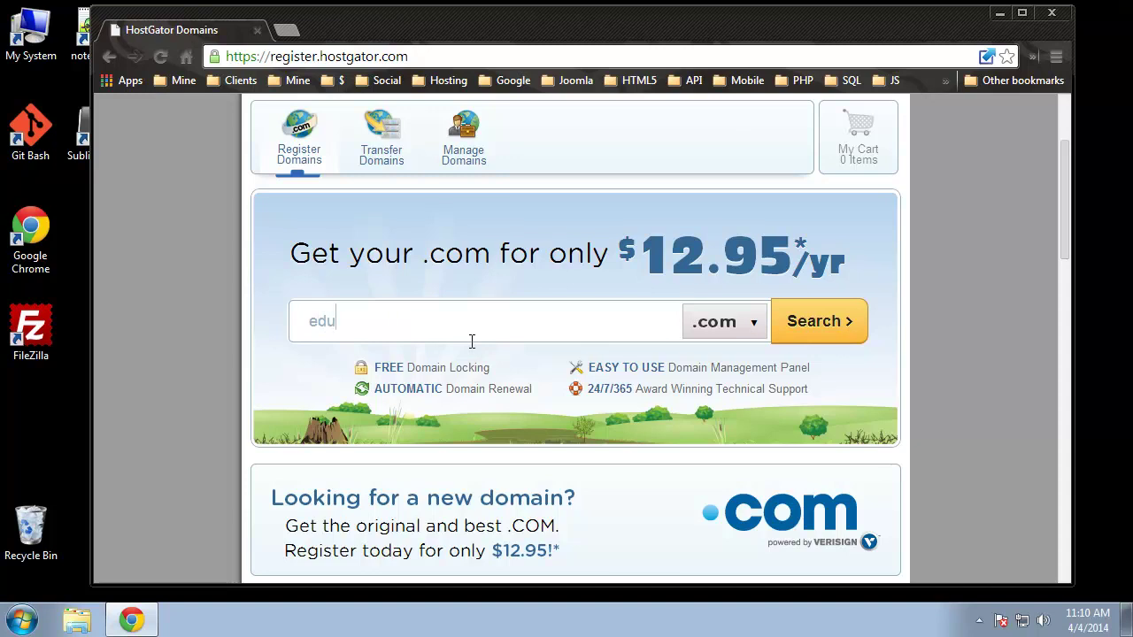
type("onix")
left_click(739, 321)
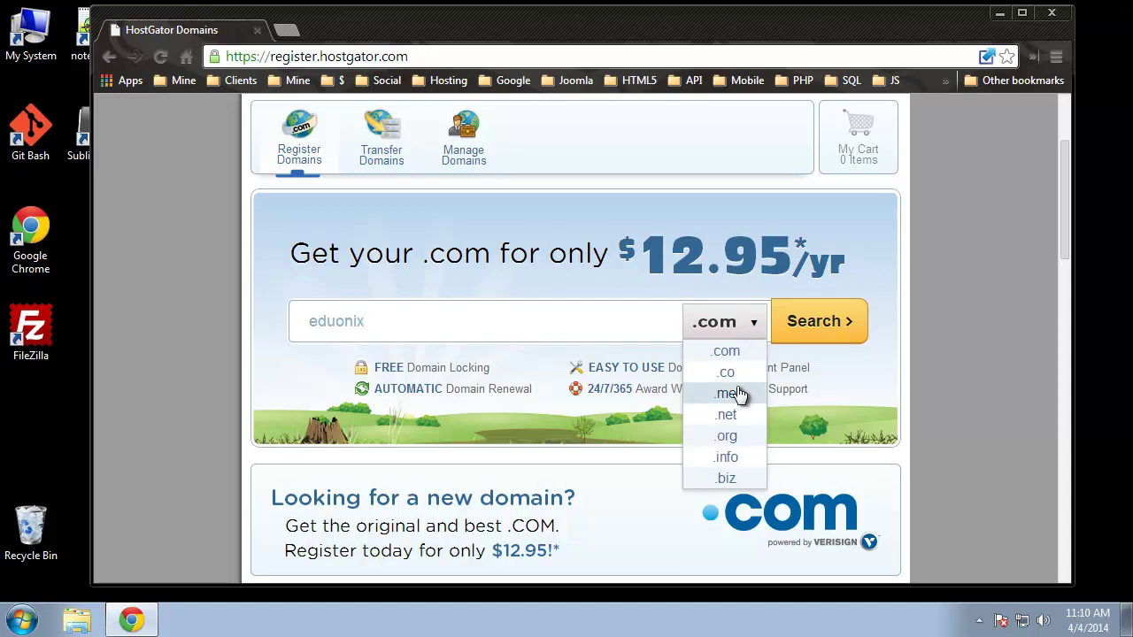
left_click(747, 467)
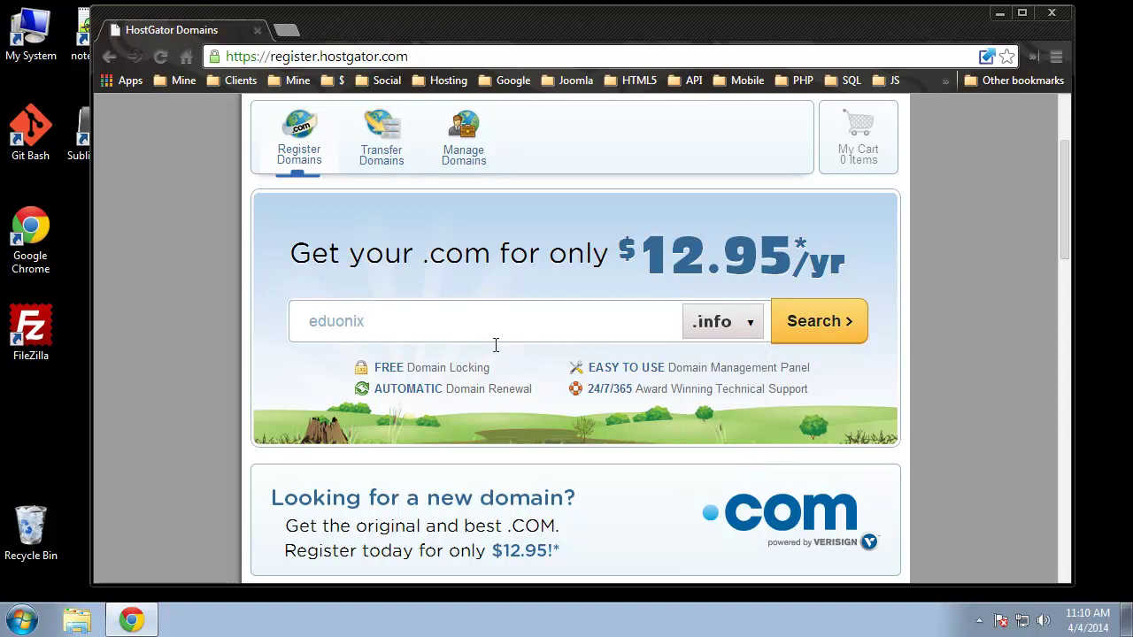
left_click(822, 335)
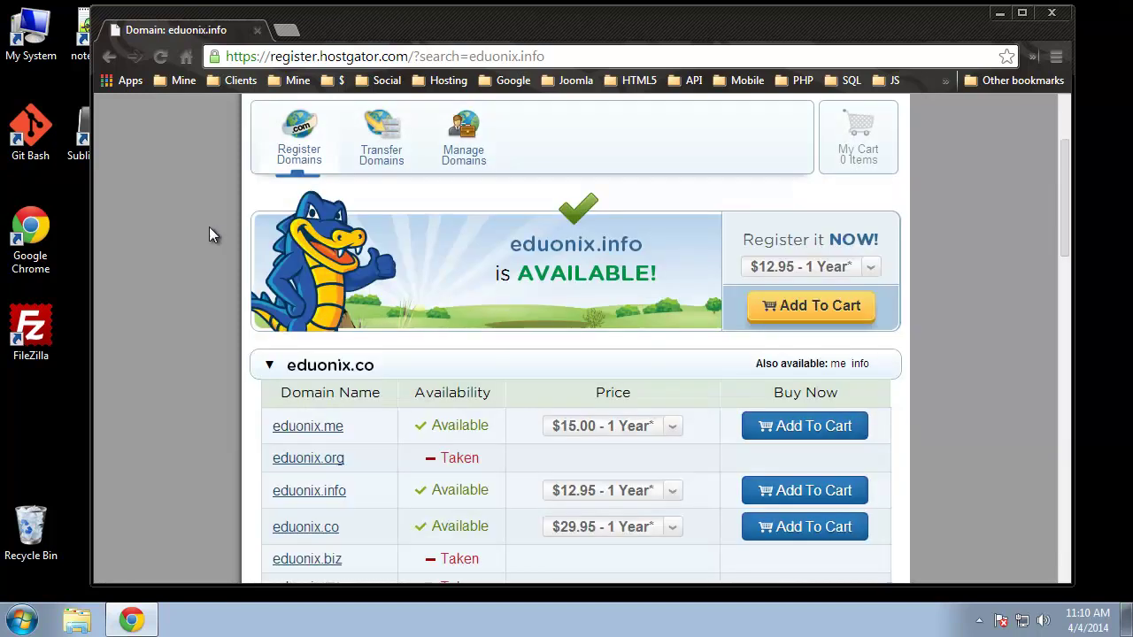
Step: Add the one-year registration of eduonix.info to the cart and view the cart
scroll(213, 230, "down", 2)
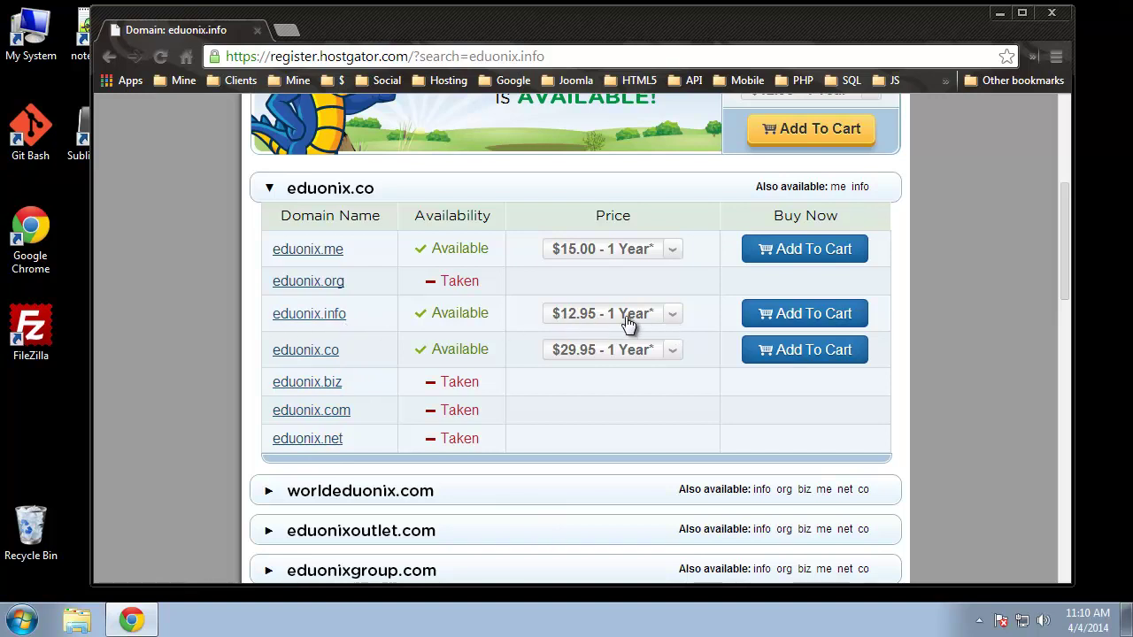
left_click(810, 325)
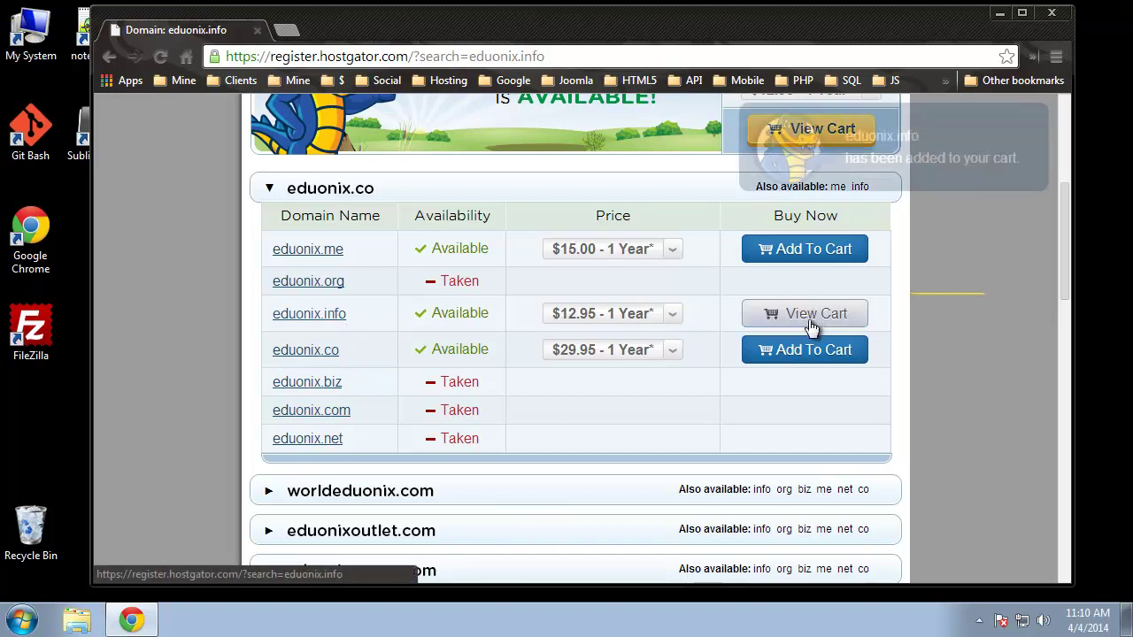
left_click(775, 324)
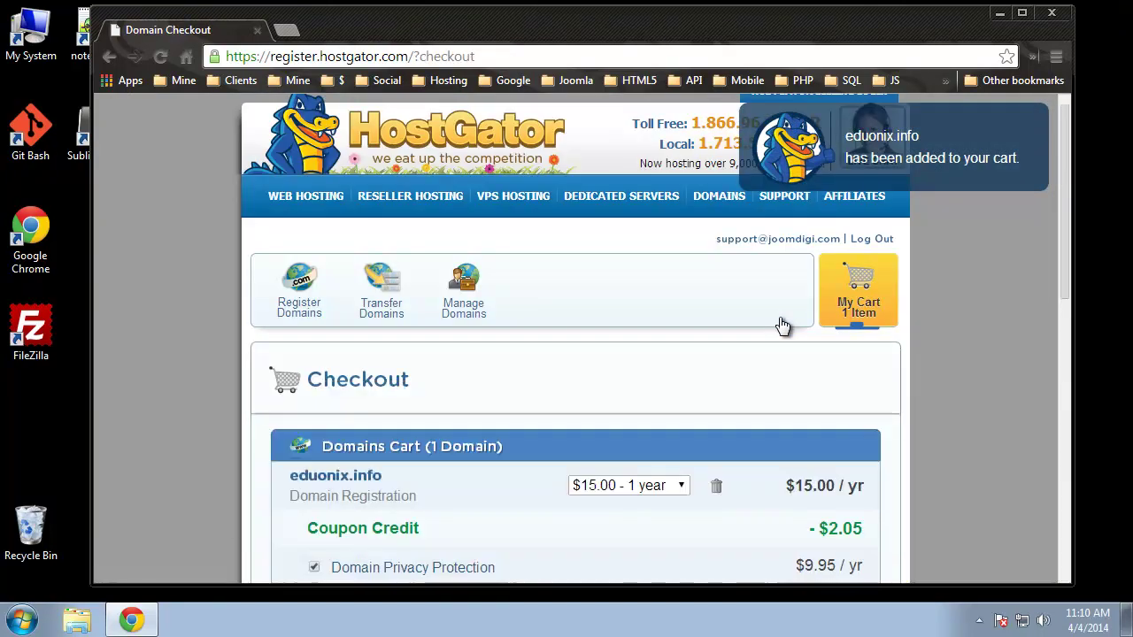
Step: Remove Domain Privacy Protection from the eduonix.info order at checkout
scroll(214, 165, "down", 4)
scroll(214, 165, "up", 2)
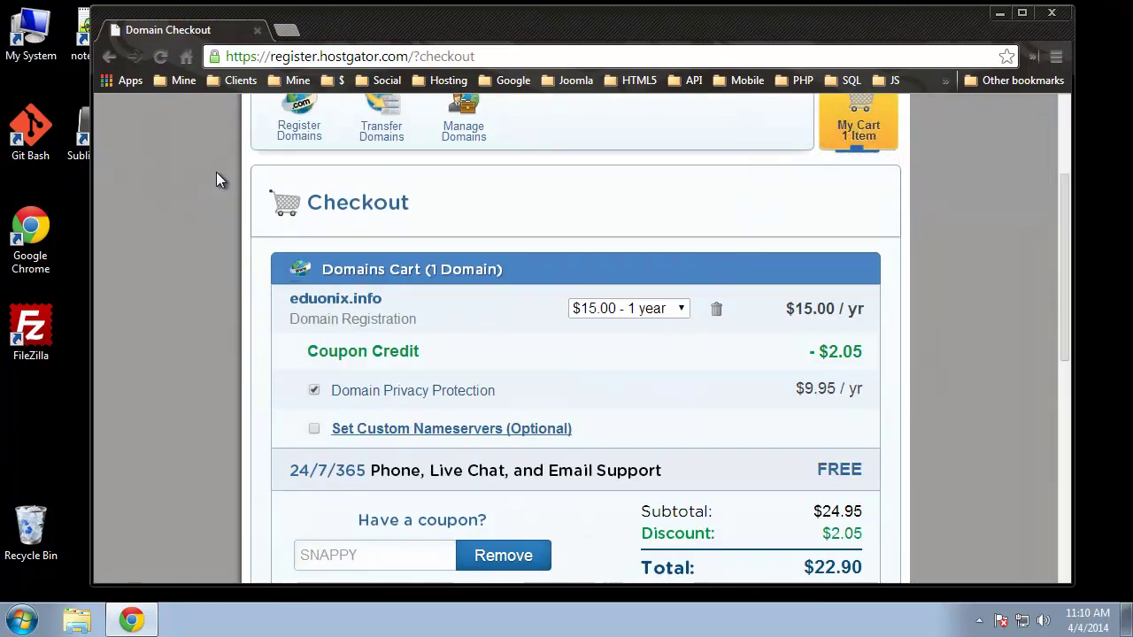
scroll(216, 180, "down", 1)
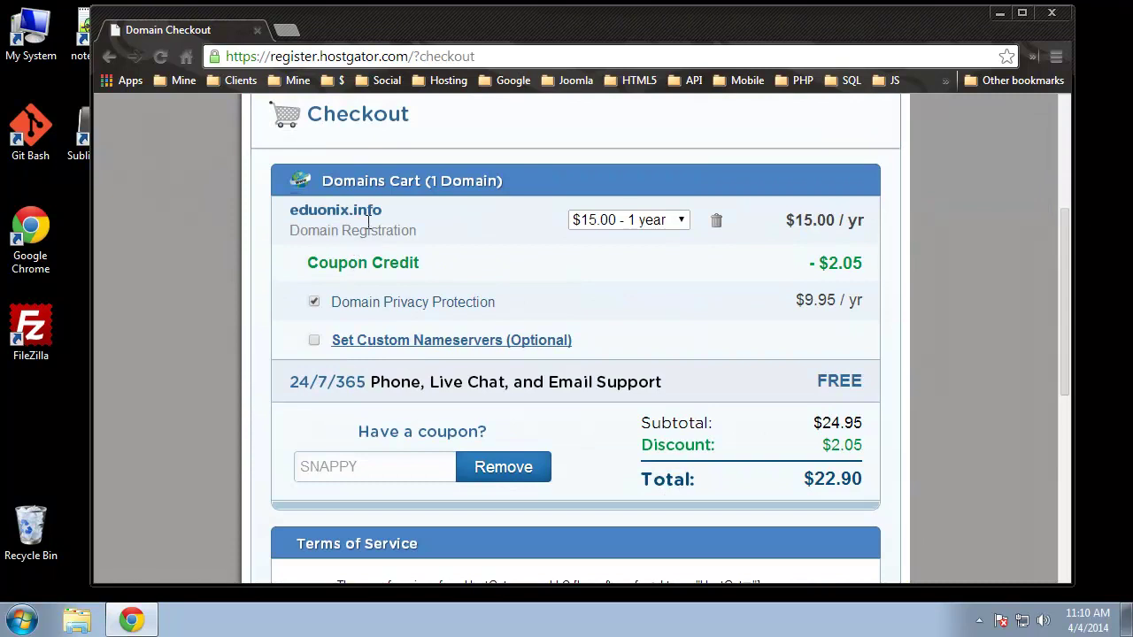
left_click_drag(495, 304, 333, 310)
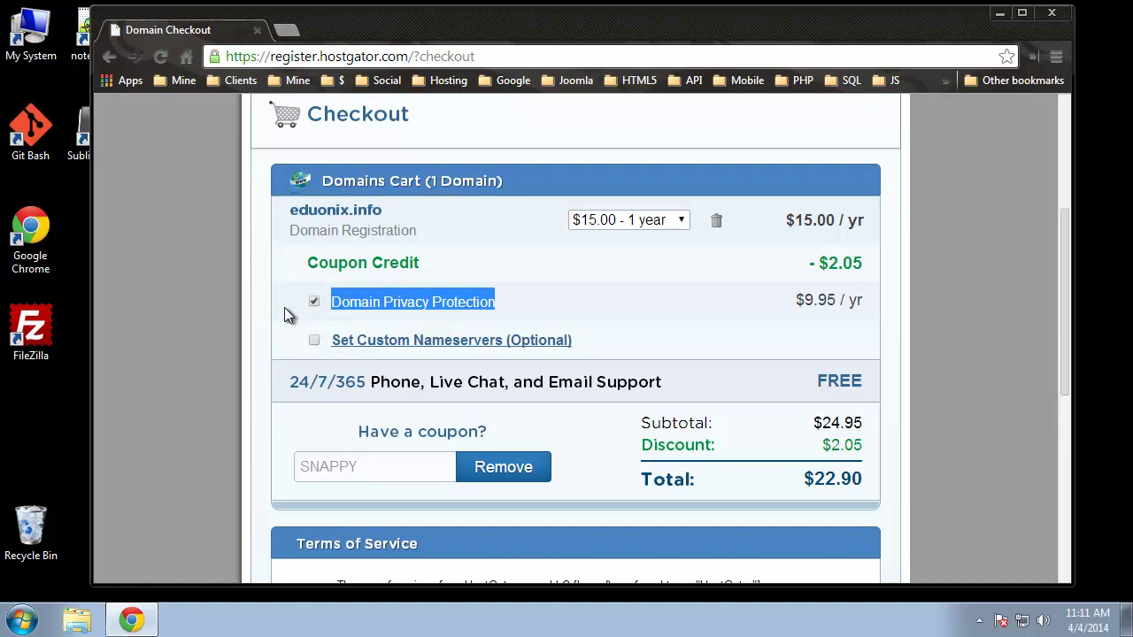
left_click(146, 342)
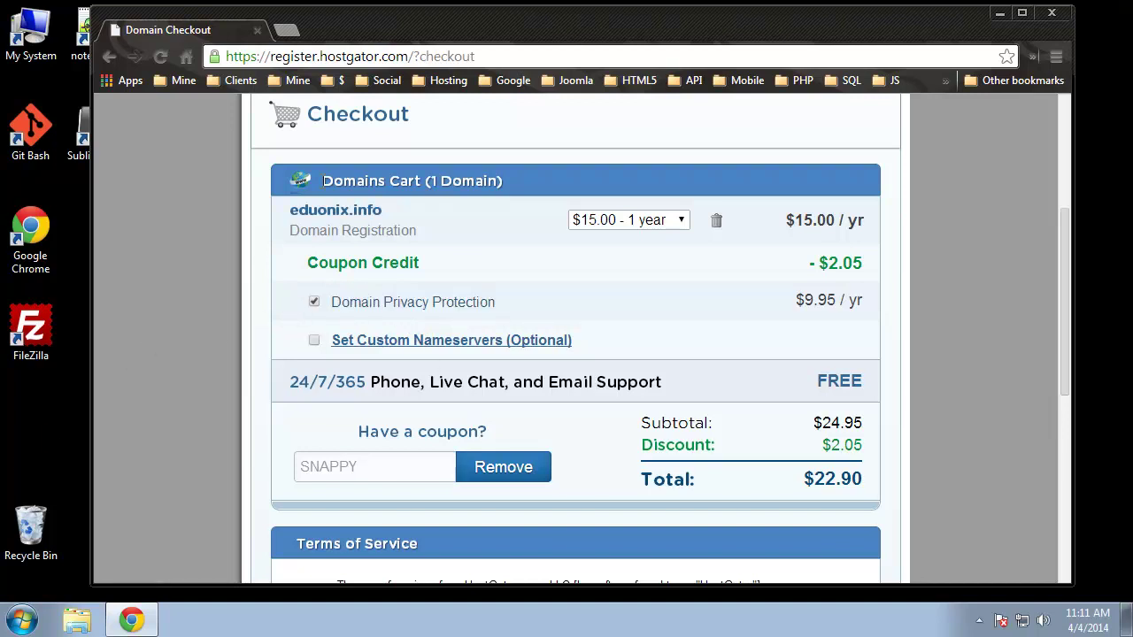
left_click(314, 303)
scroll(540, 276, "down", 1)
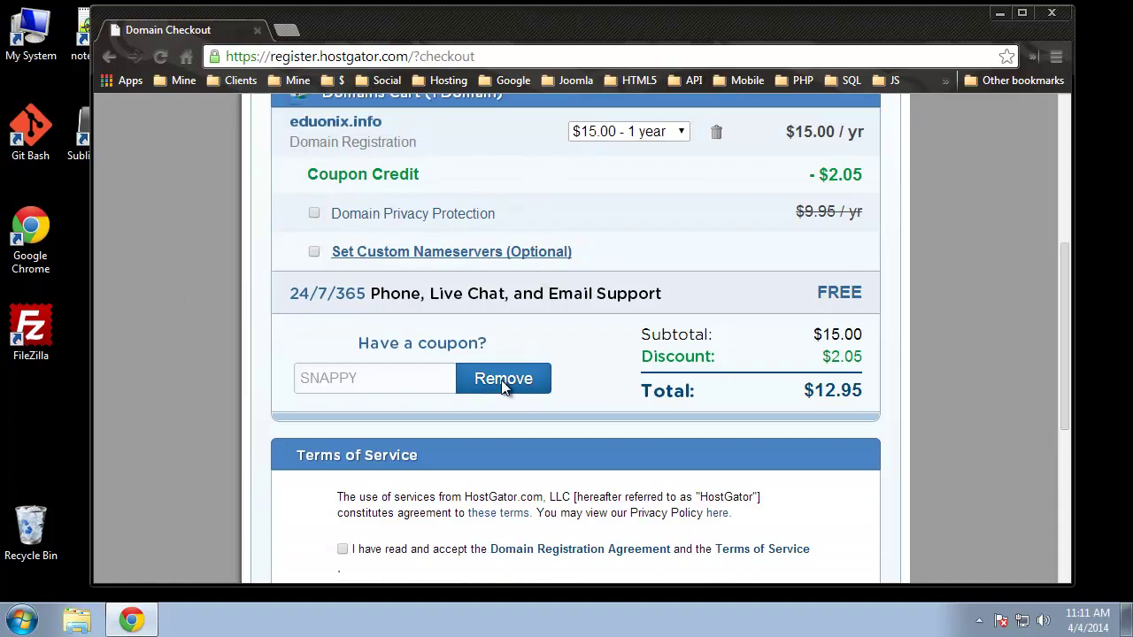
Step: Accept the Domain Registration Agreement and Terms of Service, and proceed with the order to the credit card payment form
scroll(823, 416, "down", 2)
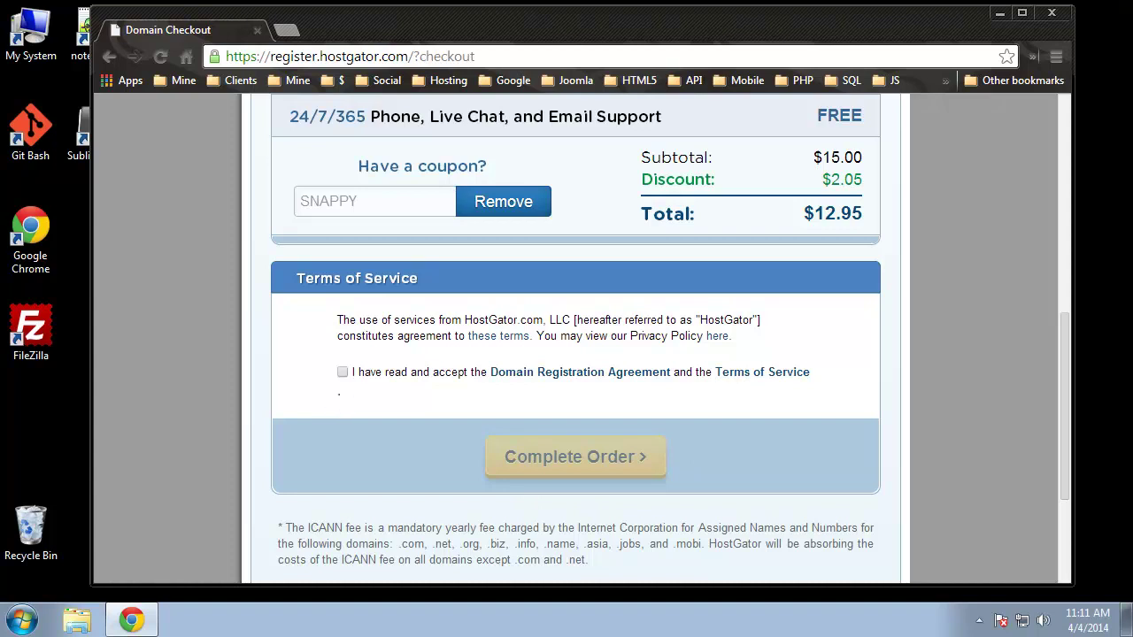
left_click(345, 373)
left_click(590, 455)
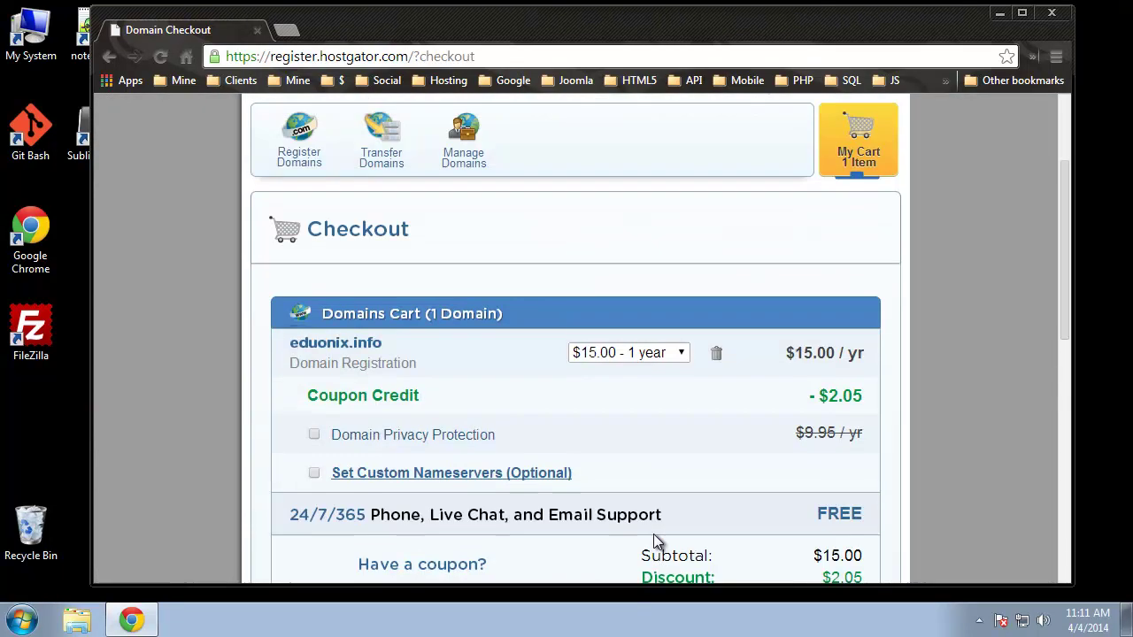
scroll(549, 367, "down", 7)
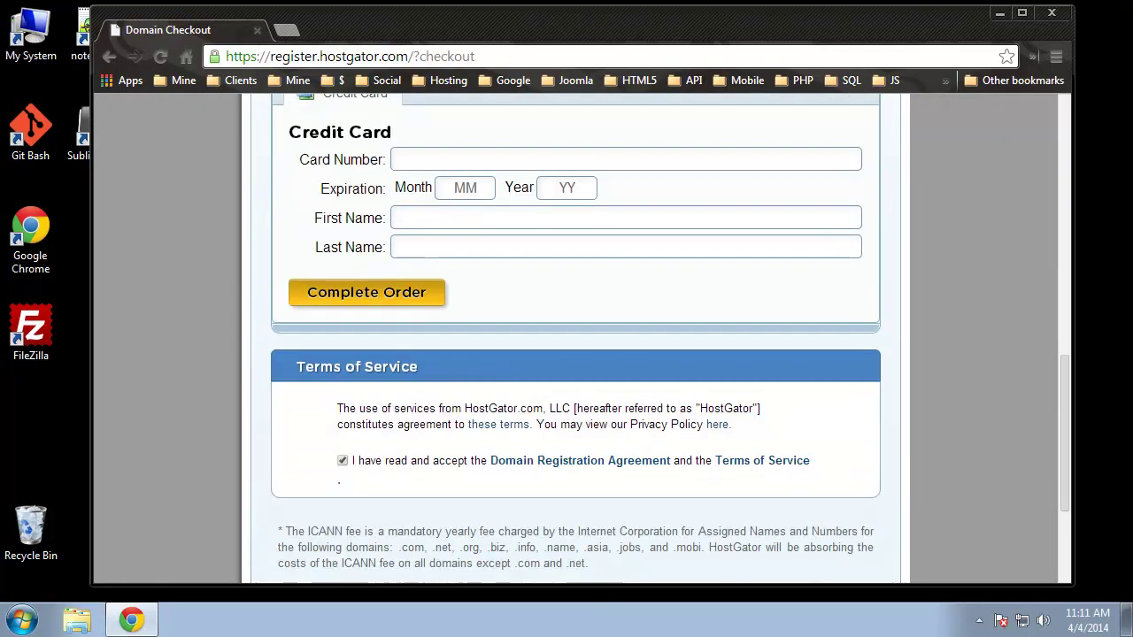
scroll(549, 366, "up", 3)
scroll(275, 360, "down", 2)
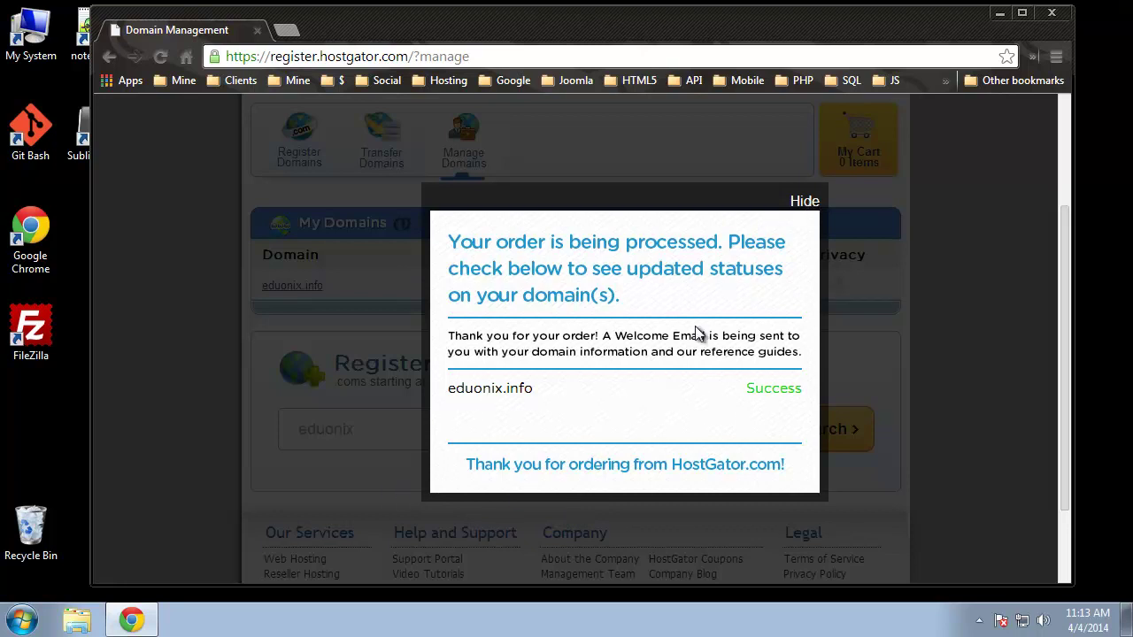
Step: Dismiss the order confirmation and examine the name server settings of eduonix.info
left_click(804, 202)
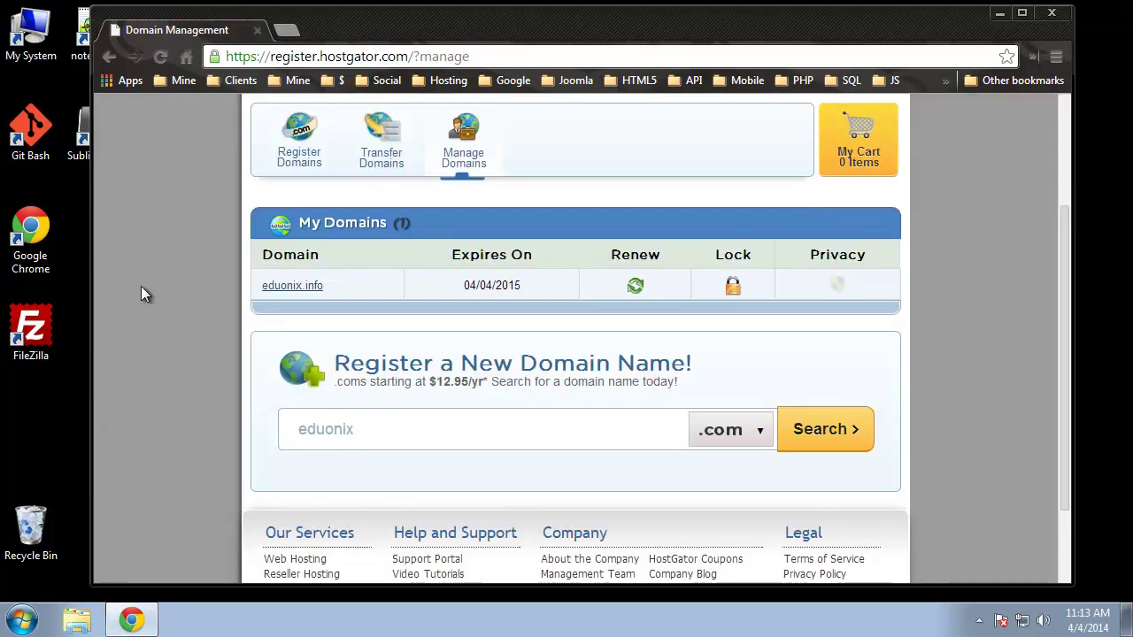
scroll(180, 214, "up", 2)
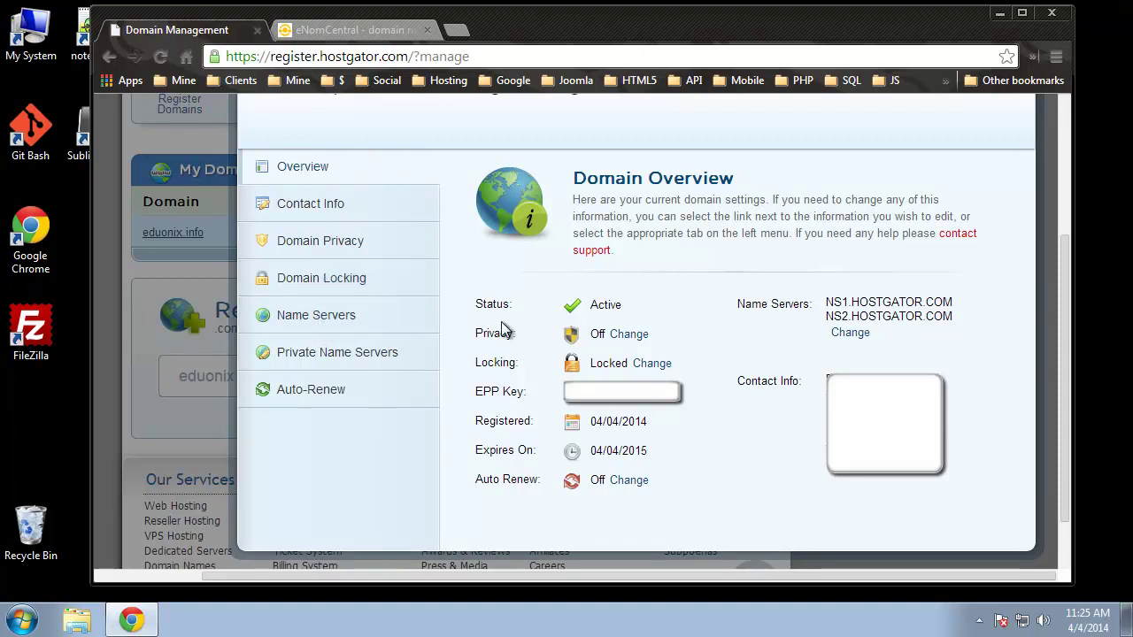
left_click(349, 322)
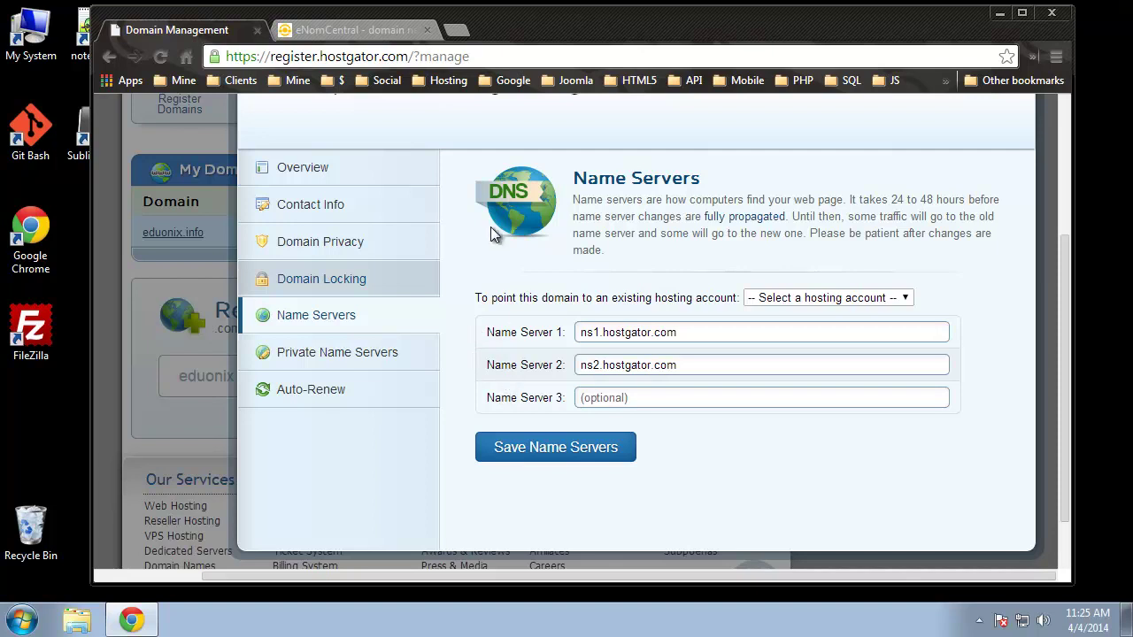
left_click_drag(685, 332, 577, 333)
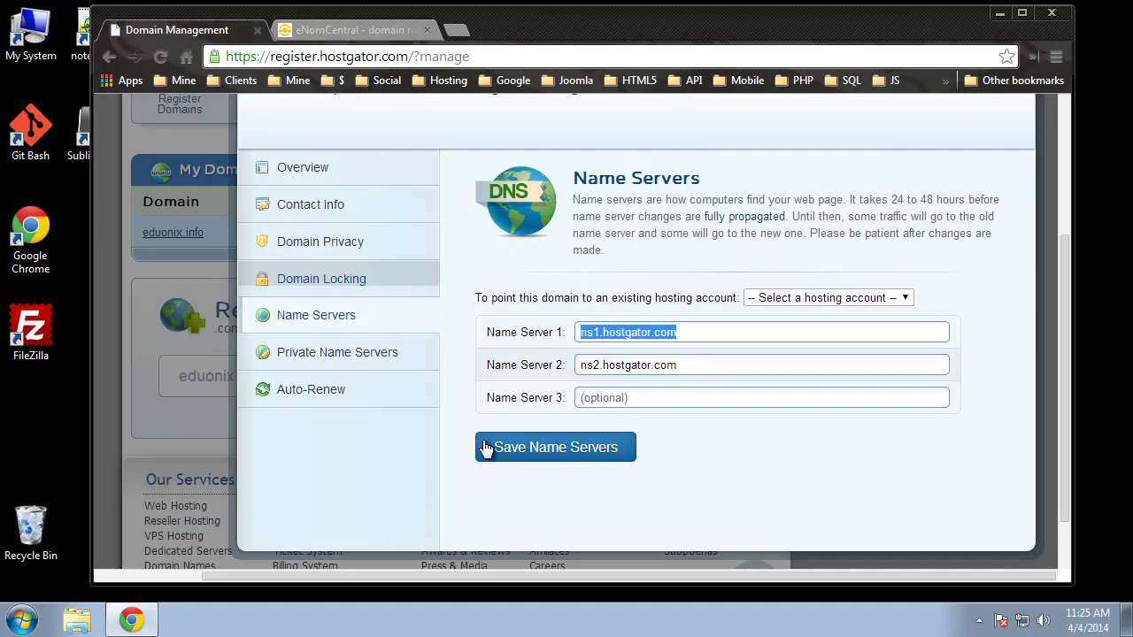
left_click(359, 493)
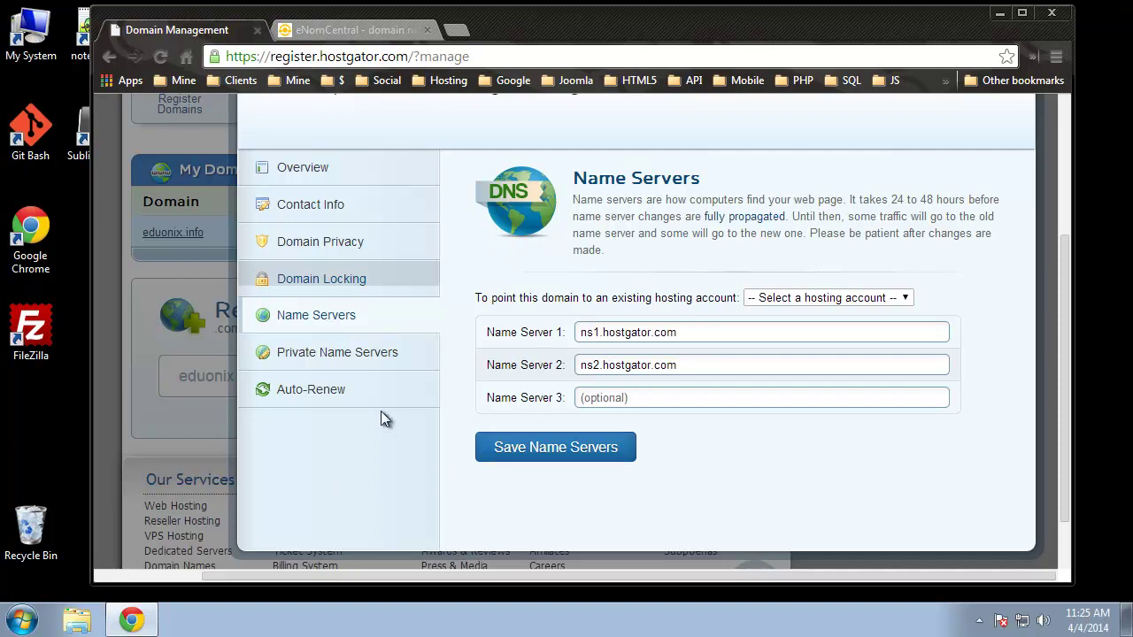
Step: View the private name server settings of eduonix.info and close the domain's settings to return to the domain list
left_click(310, 358)
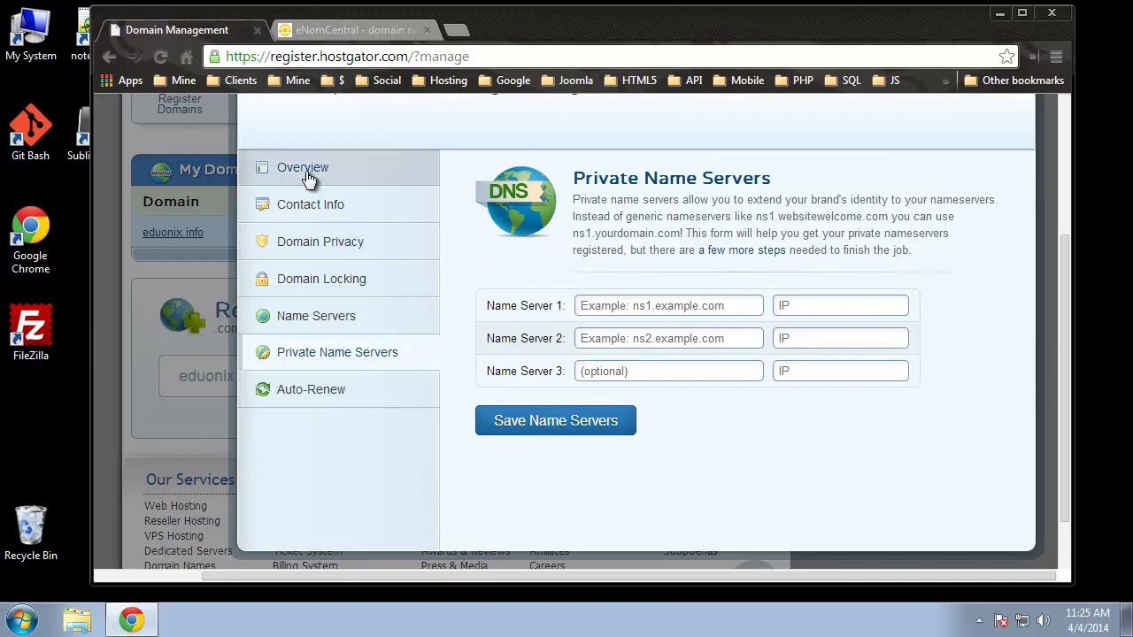
scroll(821, 320, "up", 3)
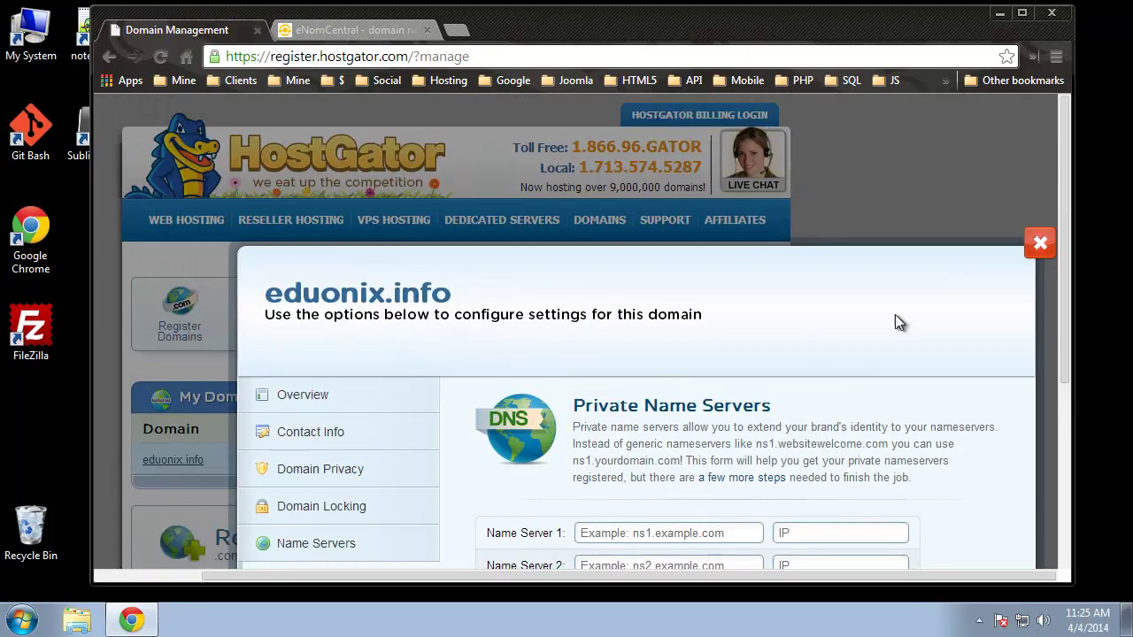
scroll(932, 292, "down", 1)
left_click(1040, 156)
scroll(647, 404, "down", 1)
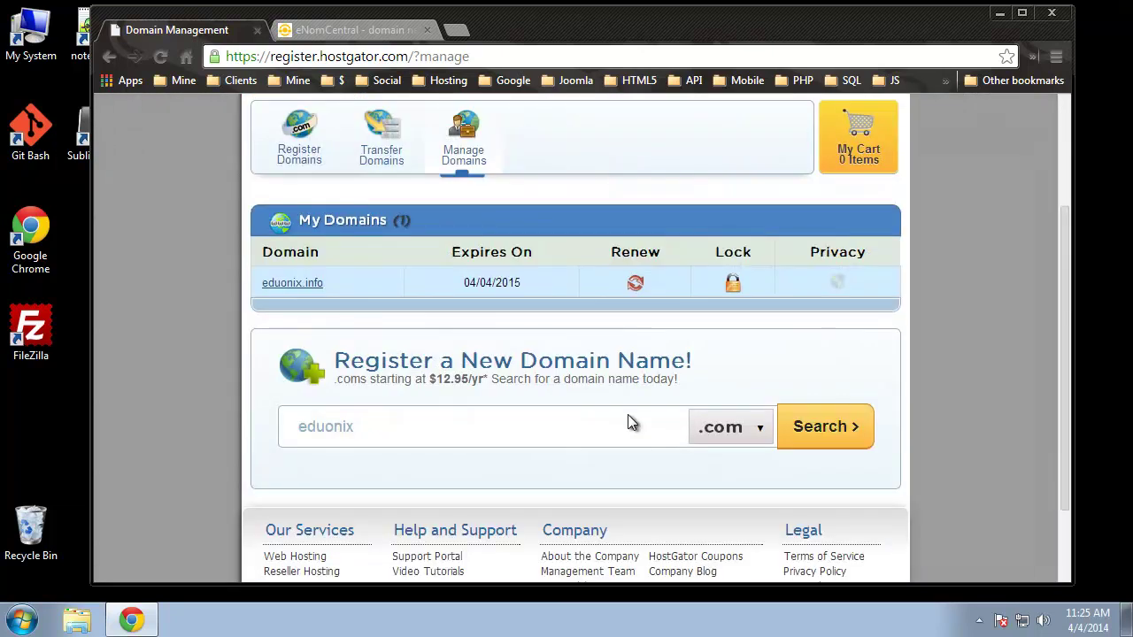